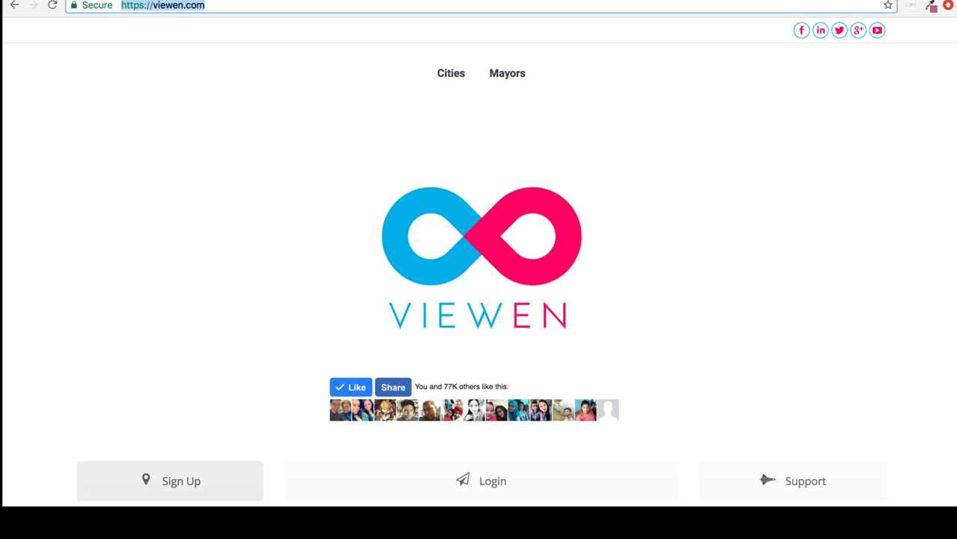
- Start the free hosting sign-up by choosing Start Publishing on the Austin plan
click(170, 481)
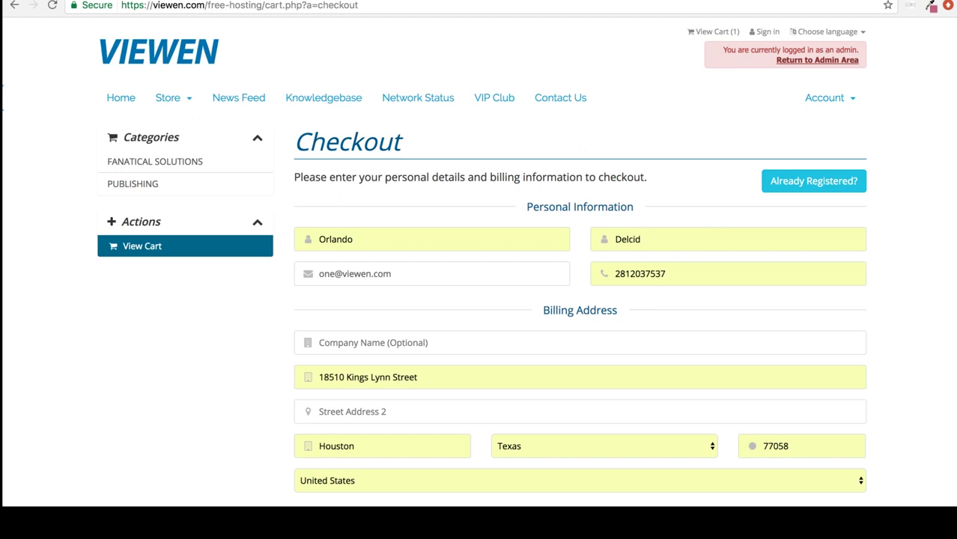
scroll(526, 257, down, 1)
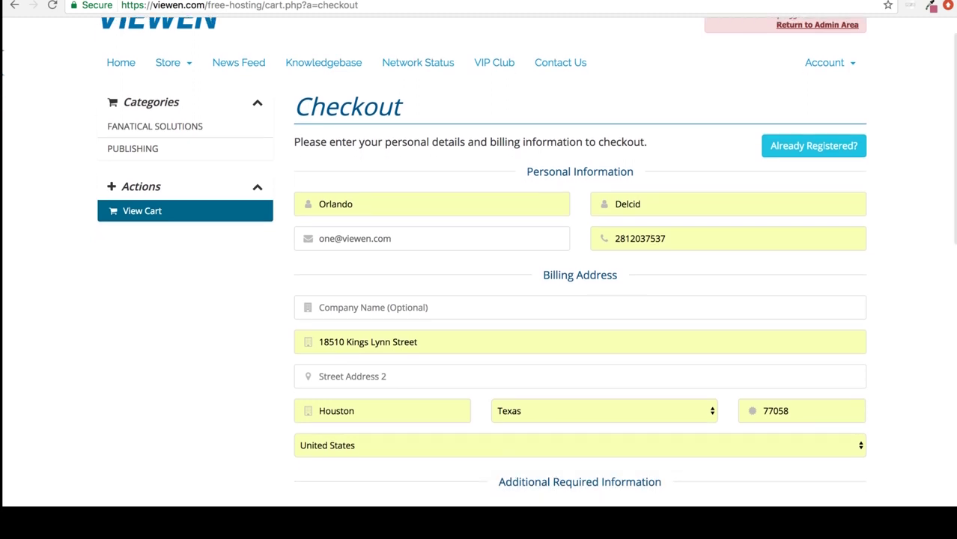
scroll(580, 300, down, 3)
scroll(580, 300, down, 10)
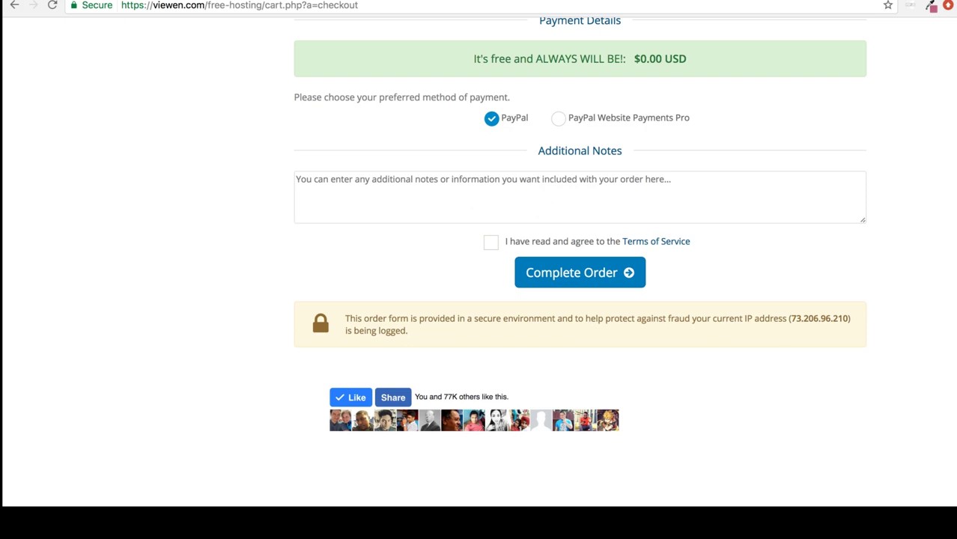
scroll(580, 263, up, 5)
scroll(580, 262, up, 1)
scroll(580, 262, up, 3)
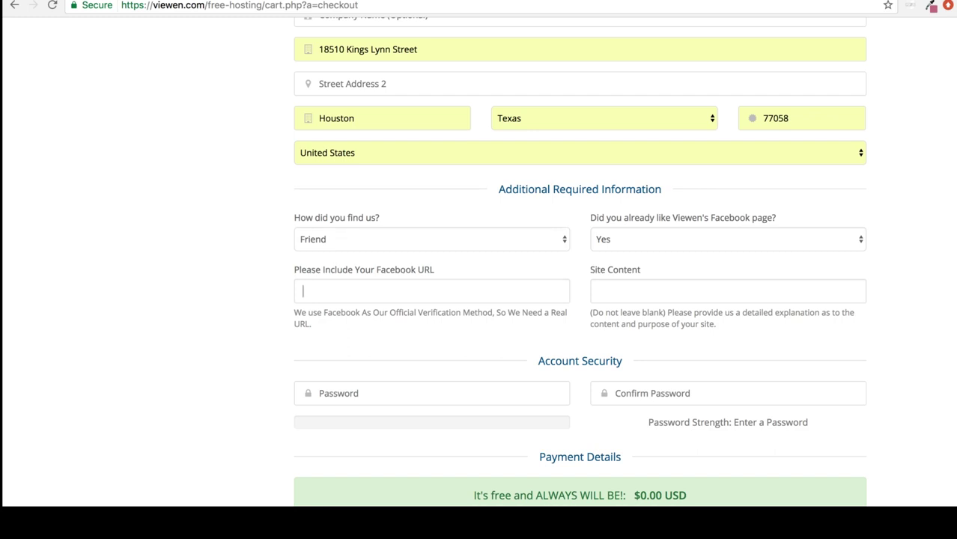
- Enter the Facebook profile URL and site content 'Free Web Hosting', accept the terms, and place the order
text(https://www.facebook.com/orlandodelcid)
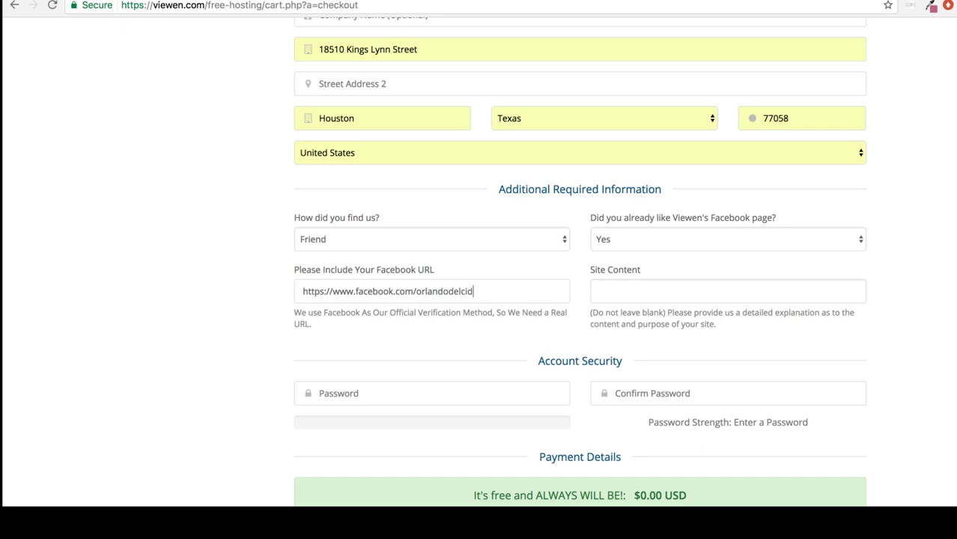
key(Tab)
text(Free We)
text(b Hosting)
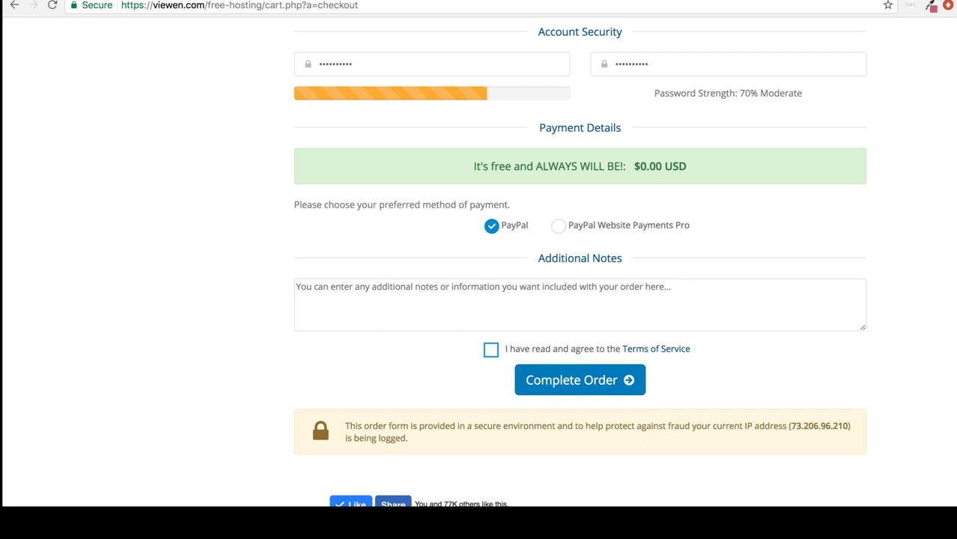
click(490, 350)
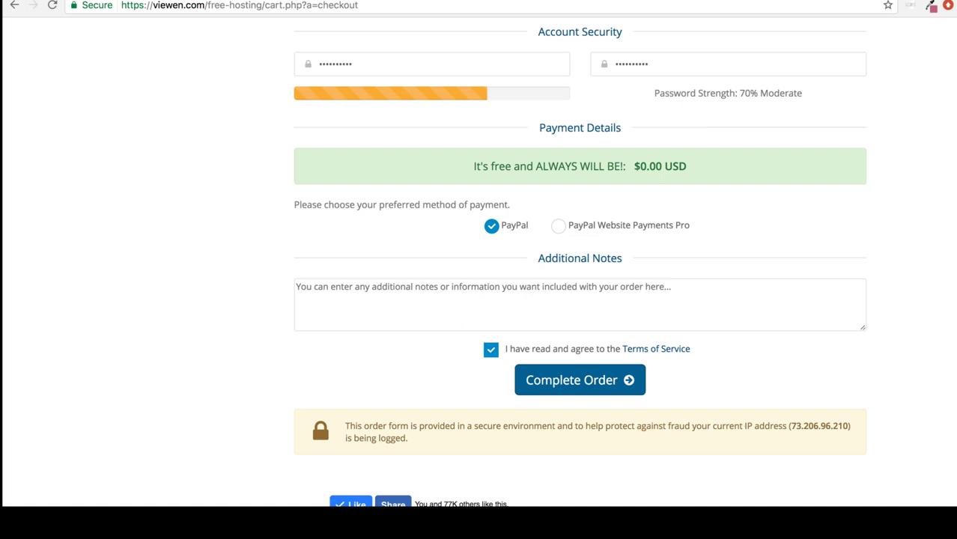
click(580, 379)
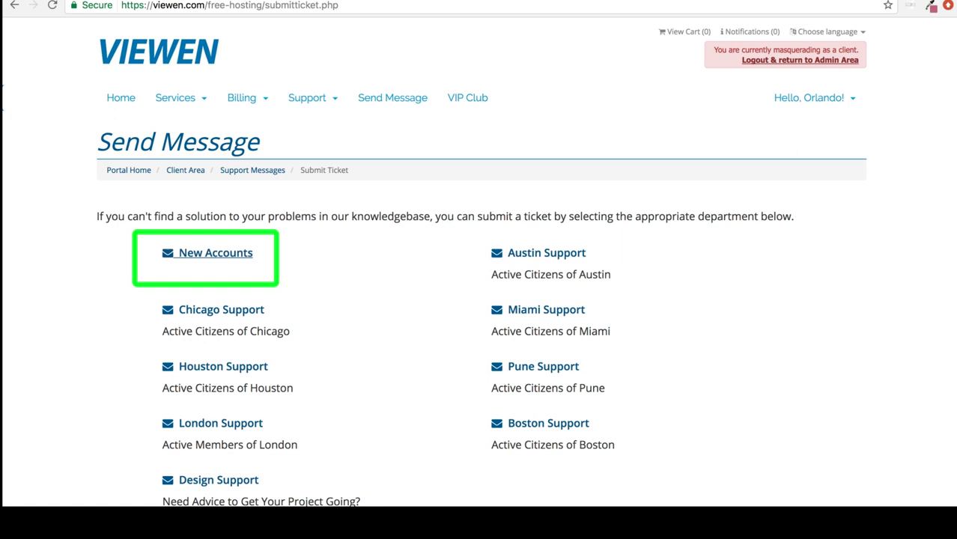
- File a New Accounts ticket 'Please Review My Hosting Request' with the review message, answering the captcha
click(216, 252)
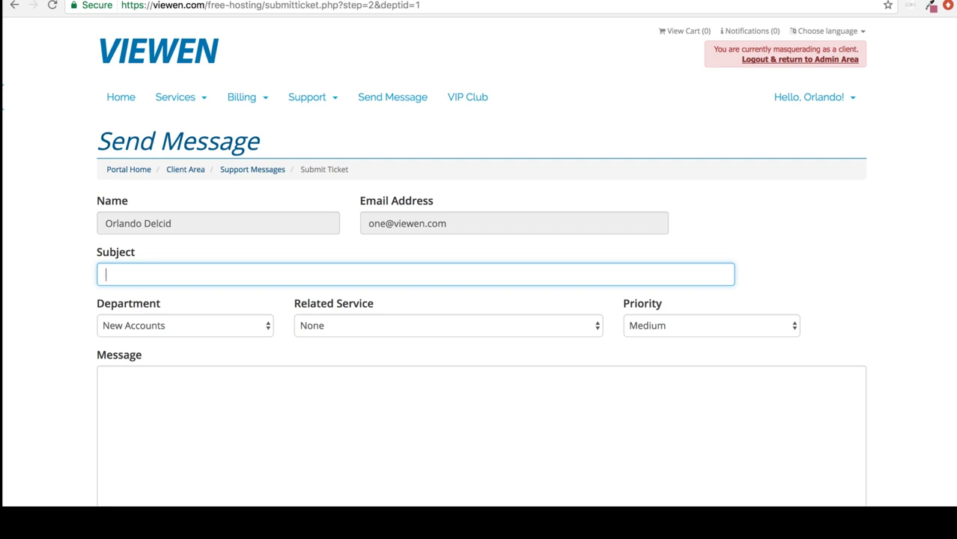
text(Please Review My Hosting Request)
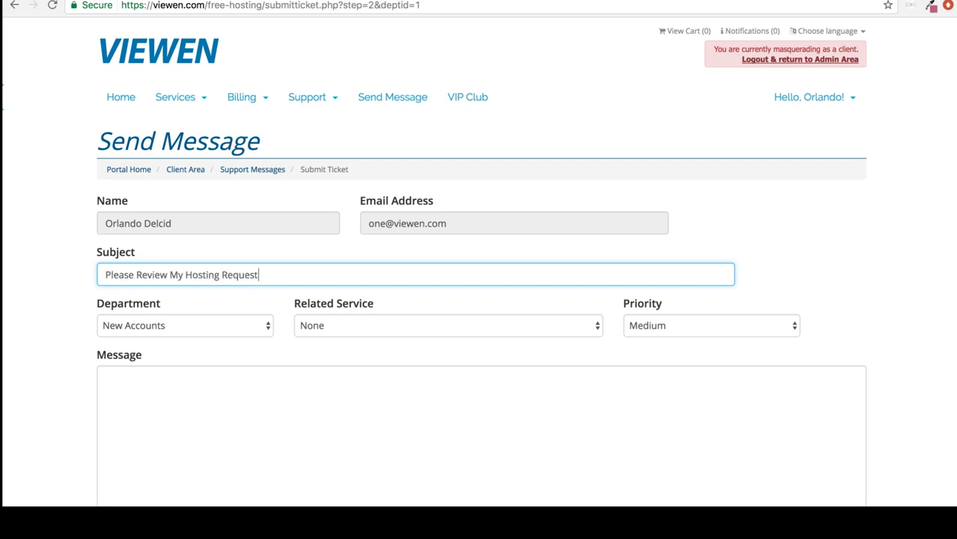
key(Tab)
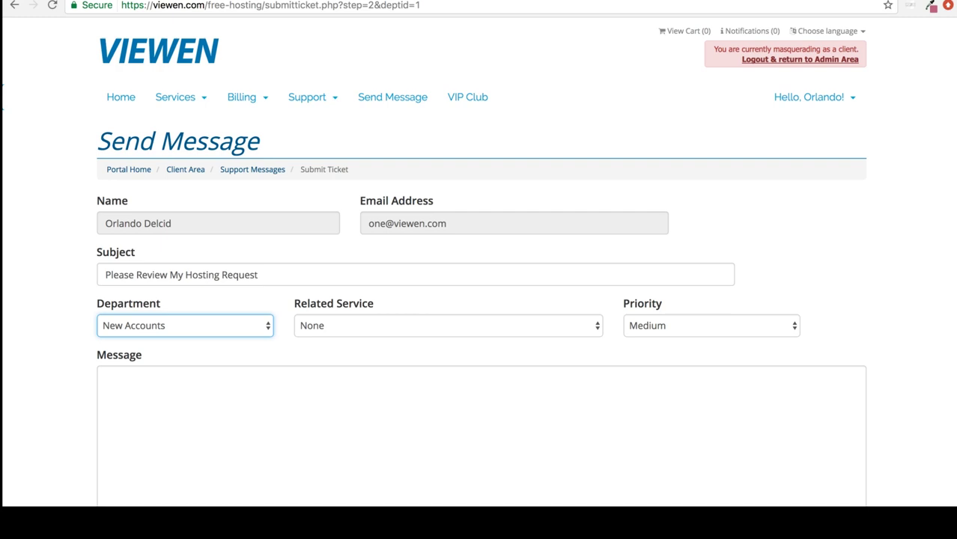
key(Tab)
key(Tab)
key(Tab)
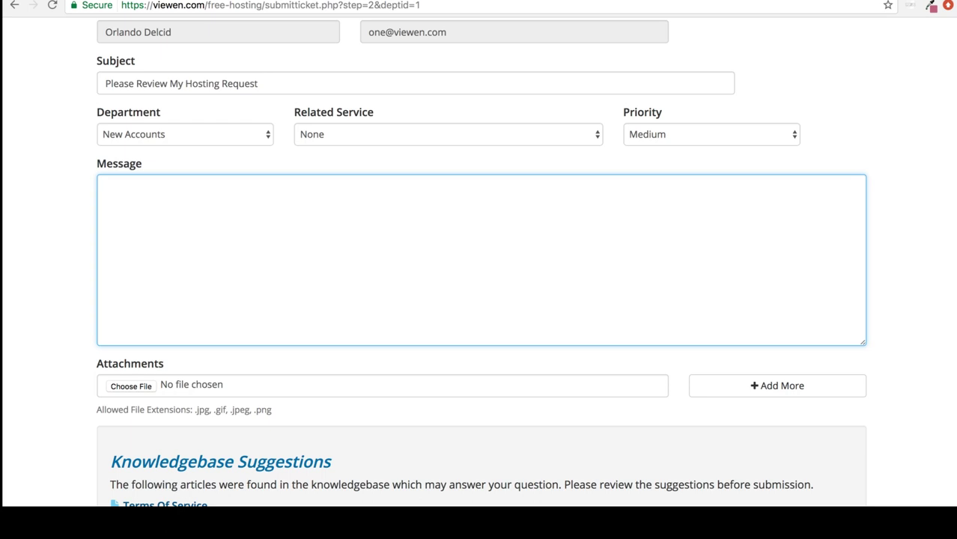
text(Can you please start reviewing my Free Cloud Web Hosting Request? Thank you for this amazing service!!!)
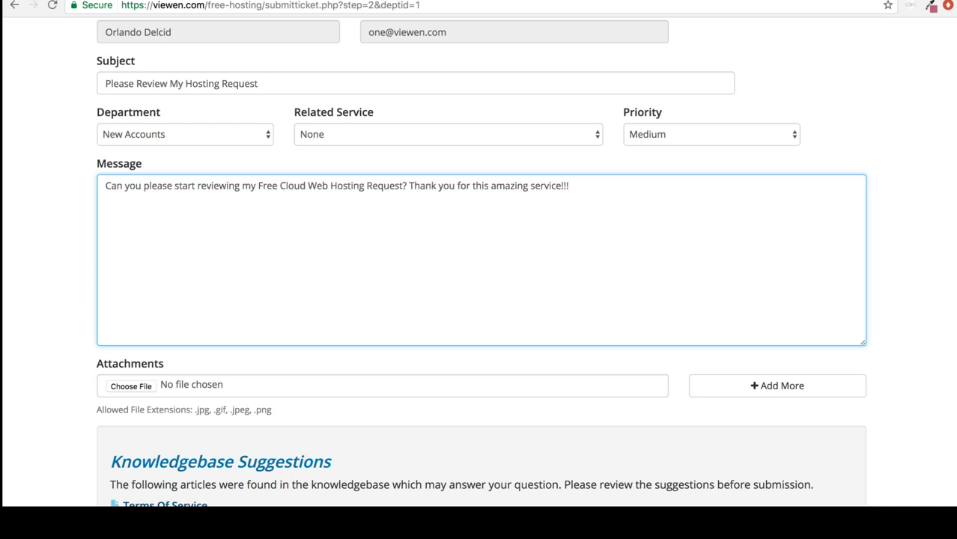
scroll(479, 262, down, 5)
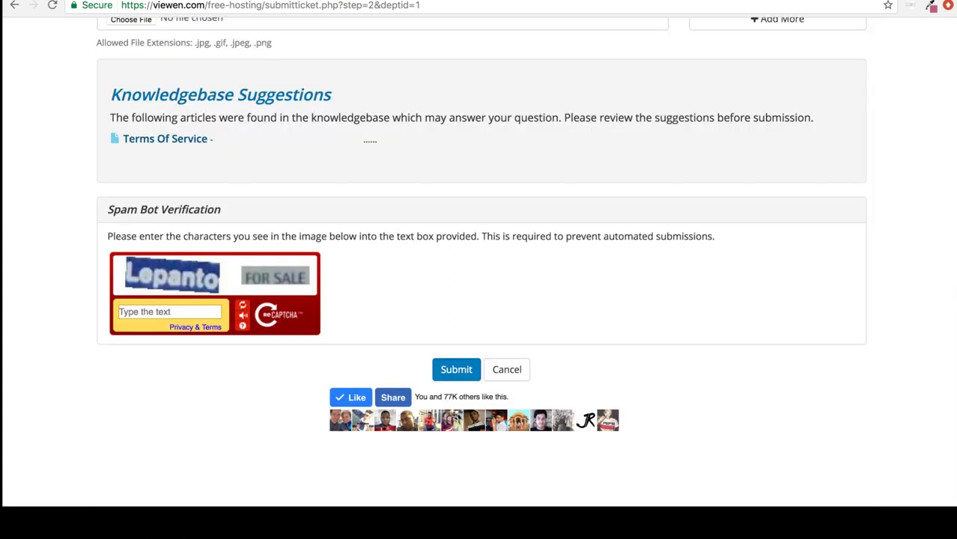
click(169, 312)
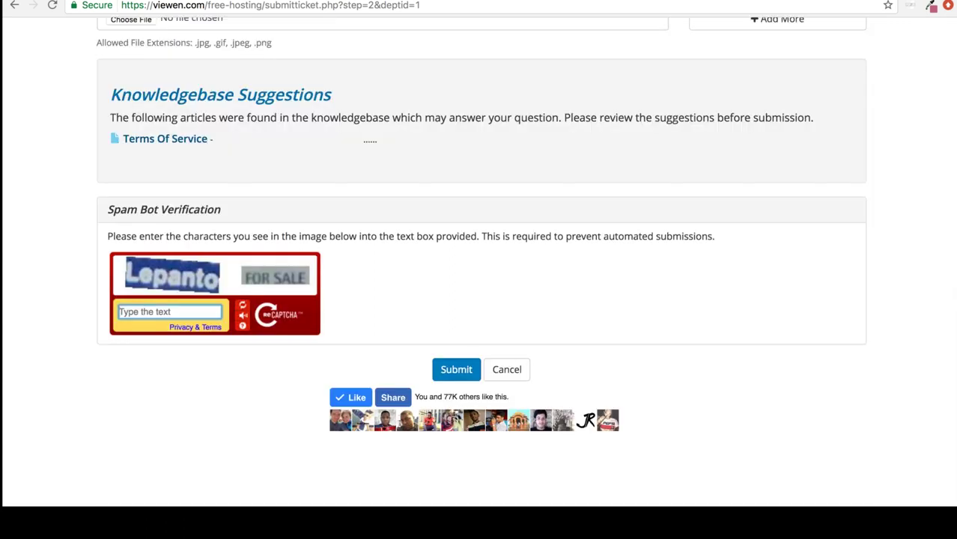
text(Lepantoforsale)
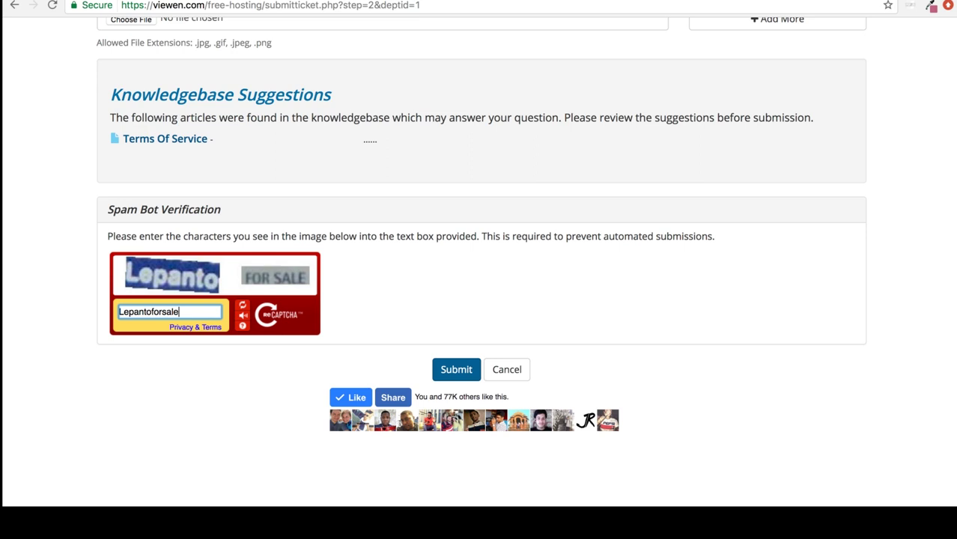
key(Return)
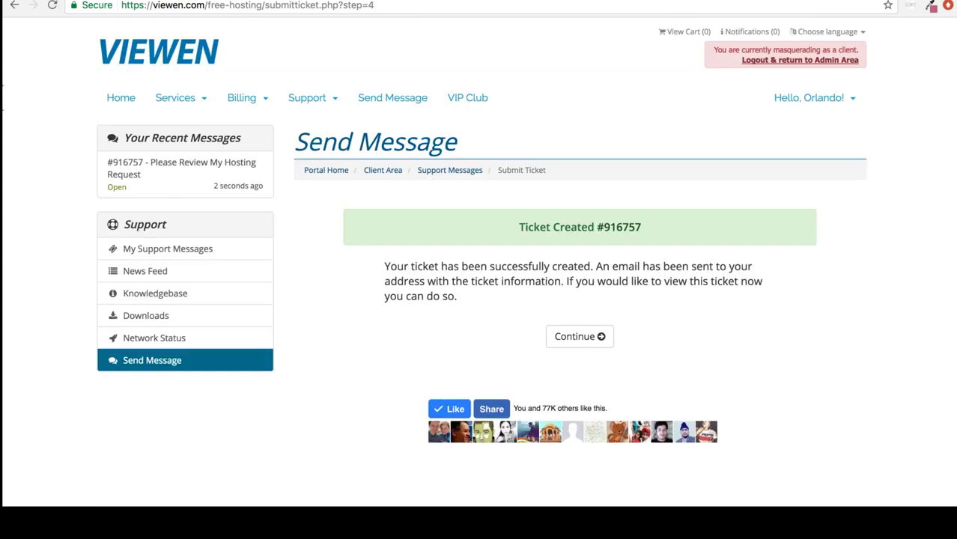
- Open ticket #916757 and paste in the prepared welcome approval reply
click(580, 337)
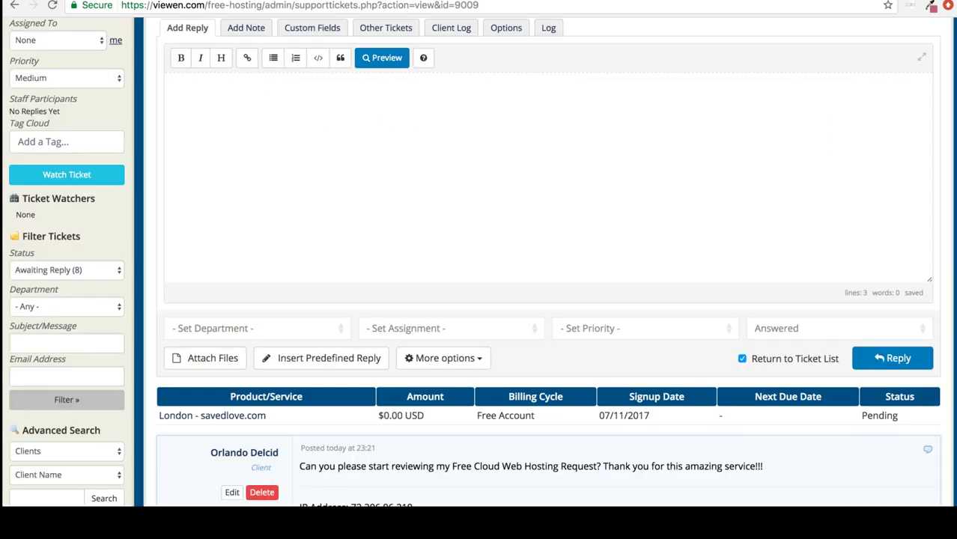
text(Orlando,  Welcome to the Viewen Family! We're extremely happy to inform you that your membership has been approved! To keep your account active each month, please ensure that you're sharing the Viewen Facebook page (https://www.facebook.com/viewen) on your Facebook profile. As we indicated before, we rather invest our marketing budget on providing you free web hosting.  If you have any question and need same day support, please feel free to reach out to us via our live ticket system or via our Facebook page.  Have an awesome and amazing day!)
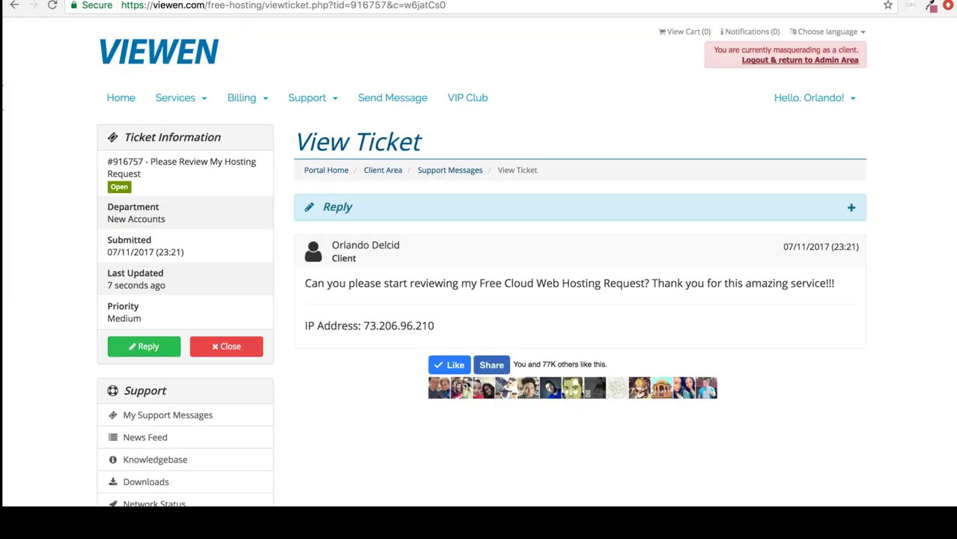
- From the client area home, open Messages and view the answered hosting request ticket
click(121, 97)
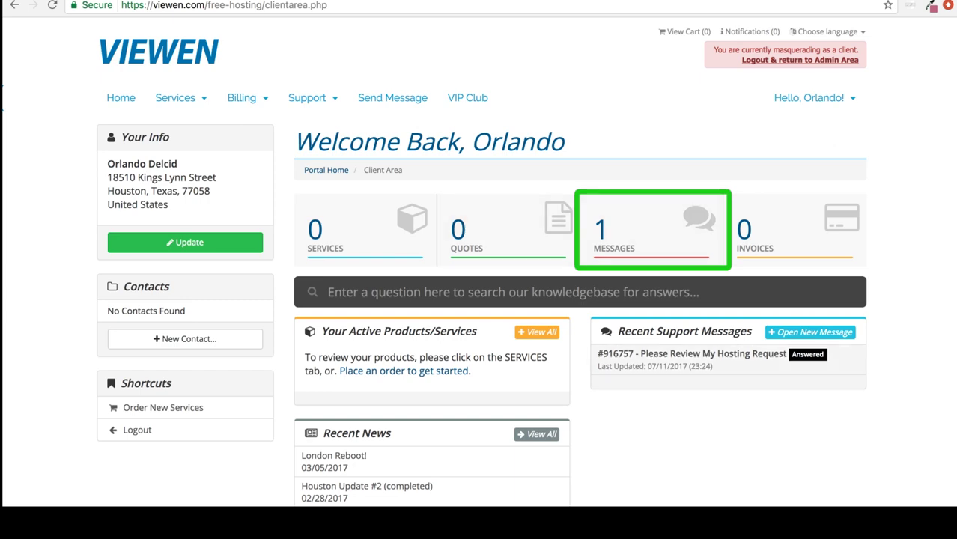
click(651, 229)
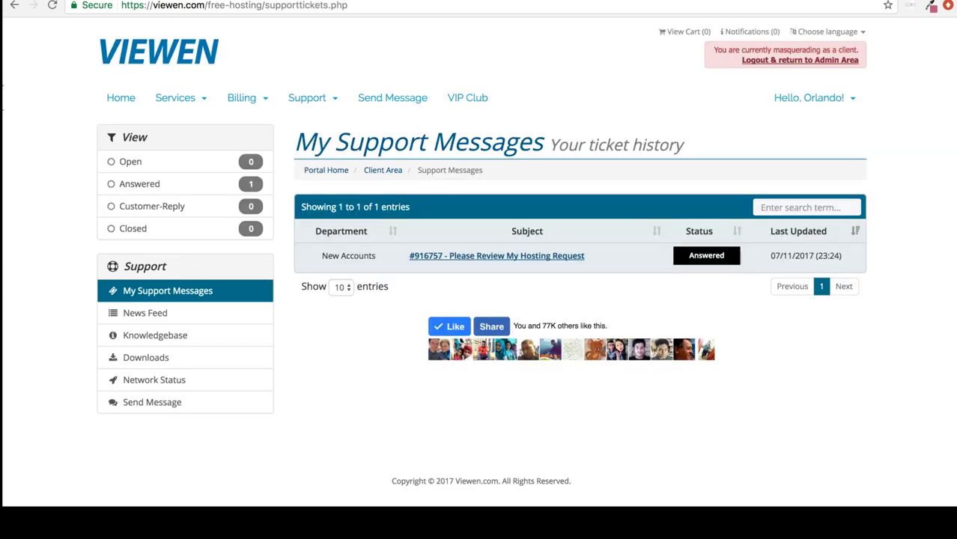
click(497, 255)
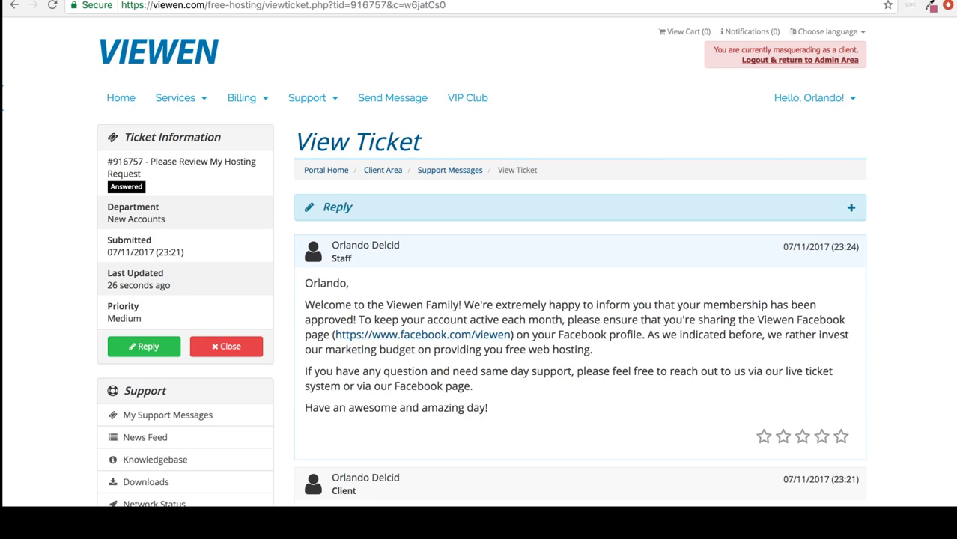